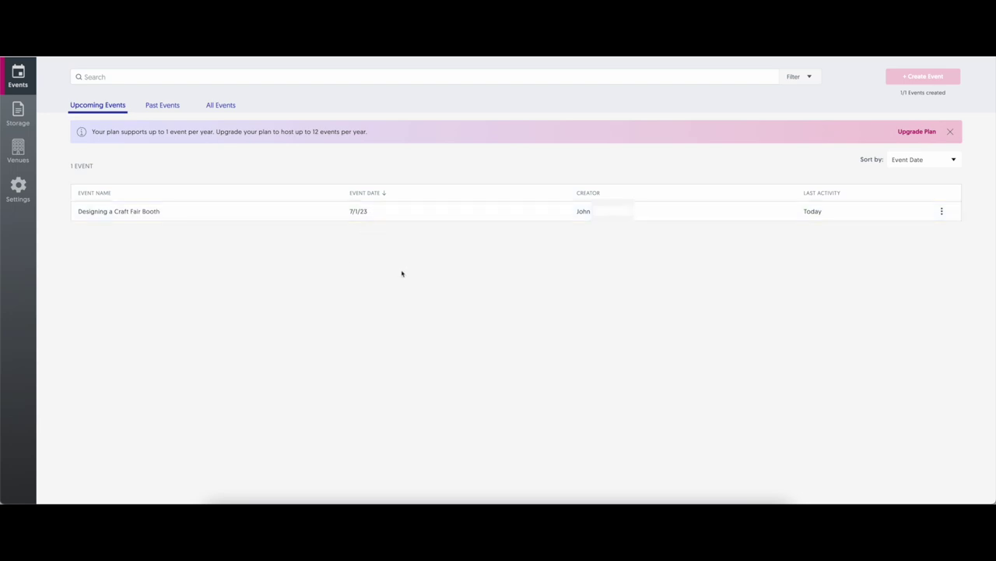
Open the Blank Craft Fair Layout diagram from the Designing a Craft Fair Booth event.
left_click(135, 216)
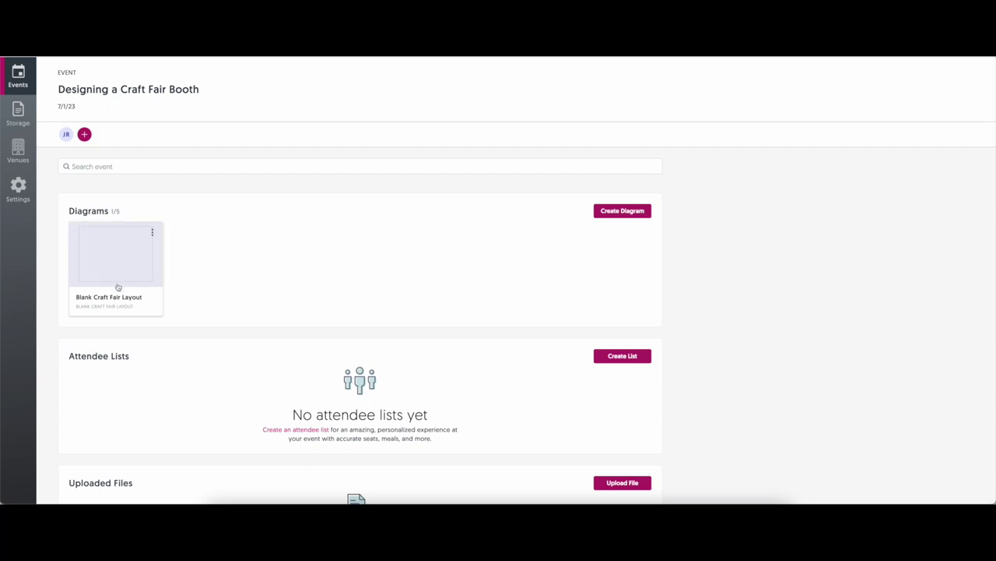
left_click(119, 259)
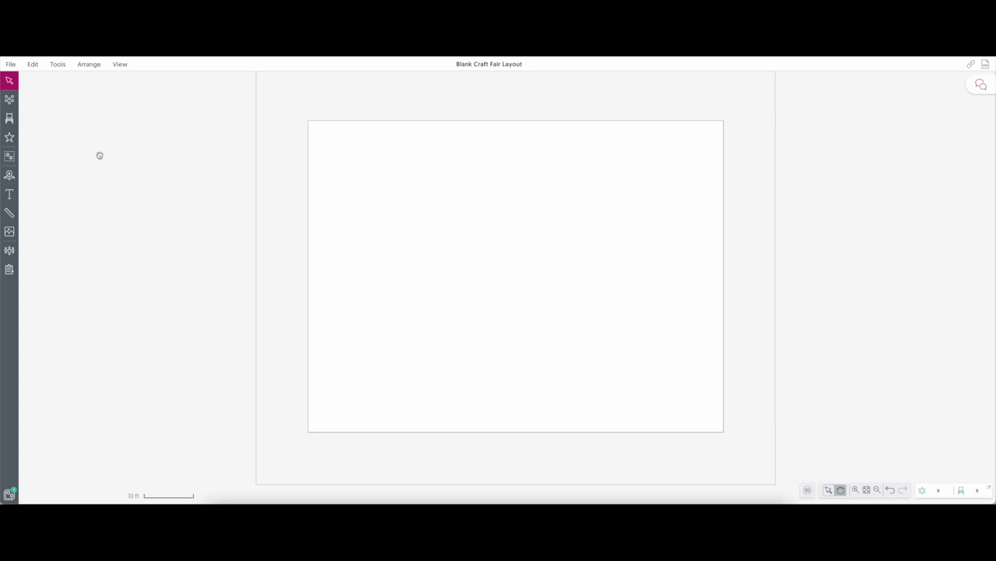
Place a 10 ft x 10 ft Trade Show Booth near the centre of the canvas.
left_click(10, 119)
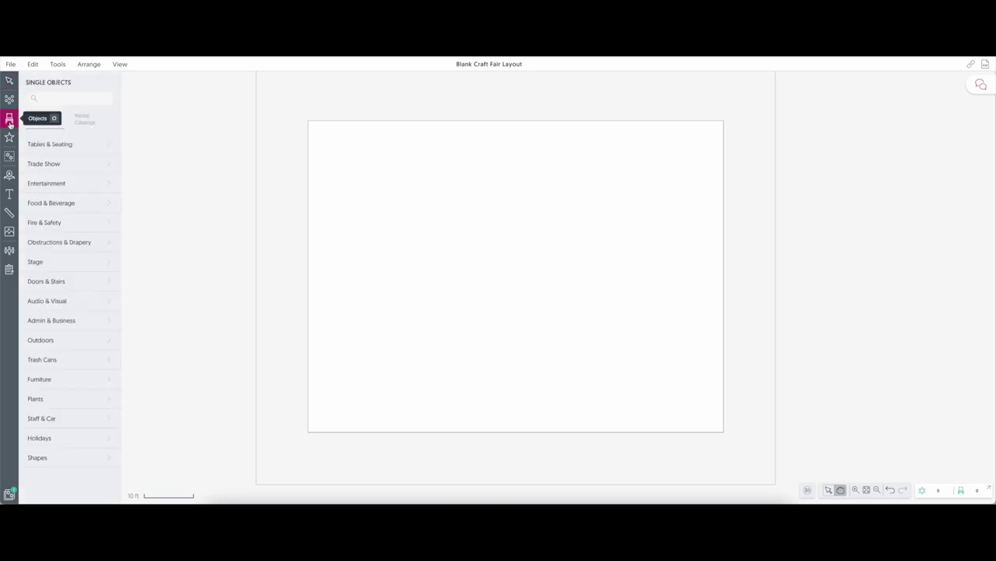
left_click(66, 167)
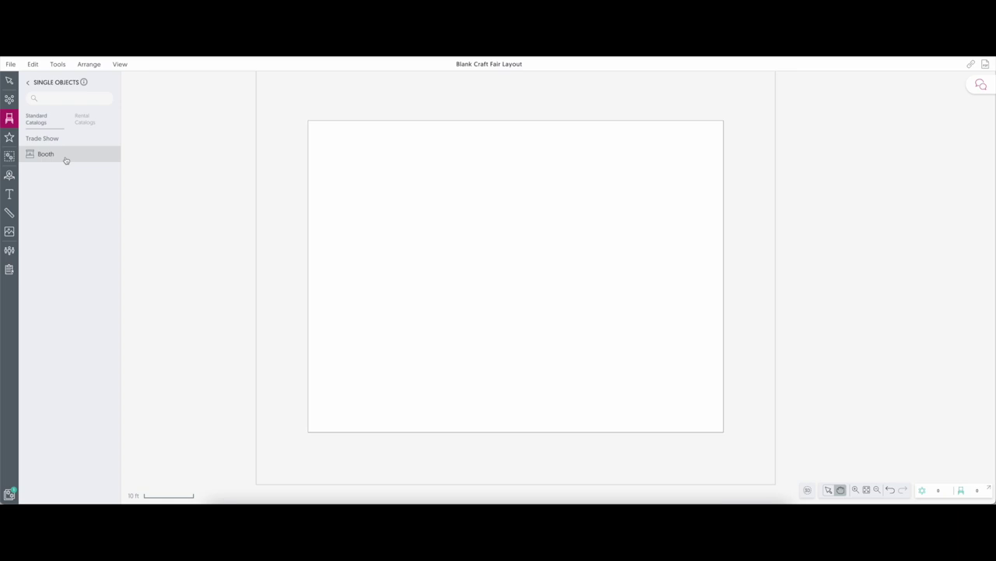
left_click(66, 158)
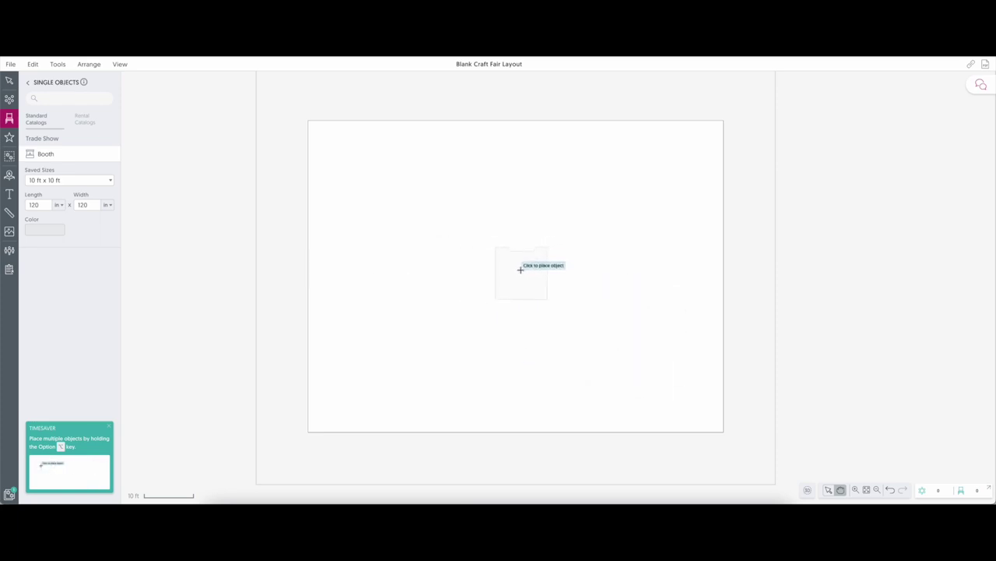
left_click(523, 269)
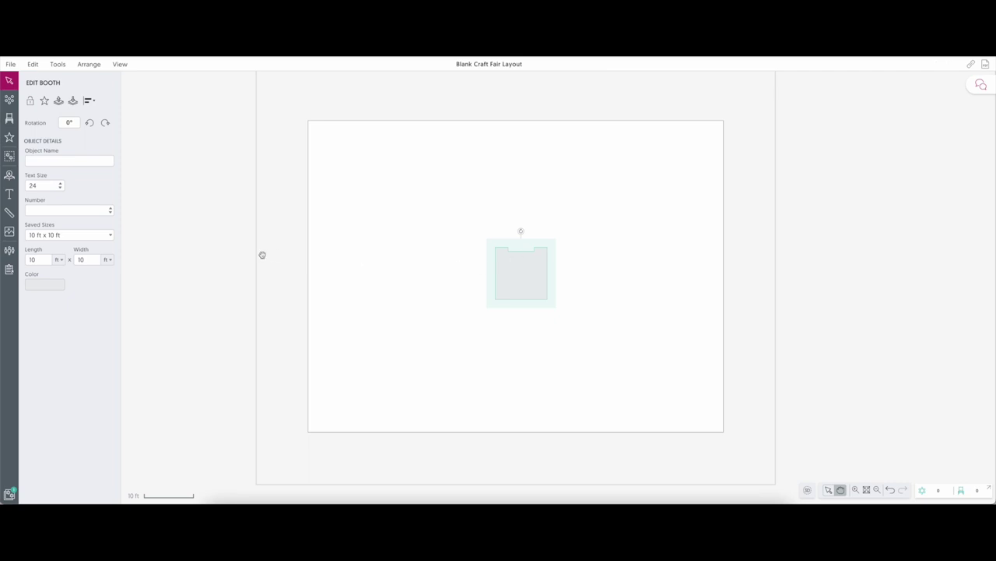
Zoom in on the booth, deselect it, and switch to the Text tool.
left_click(860, 492)
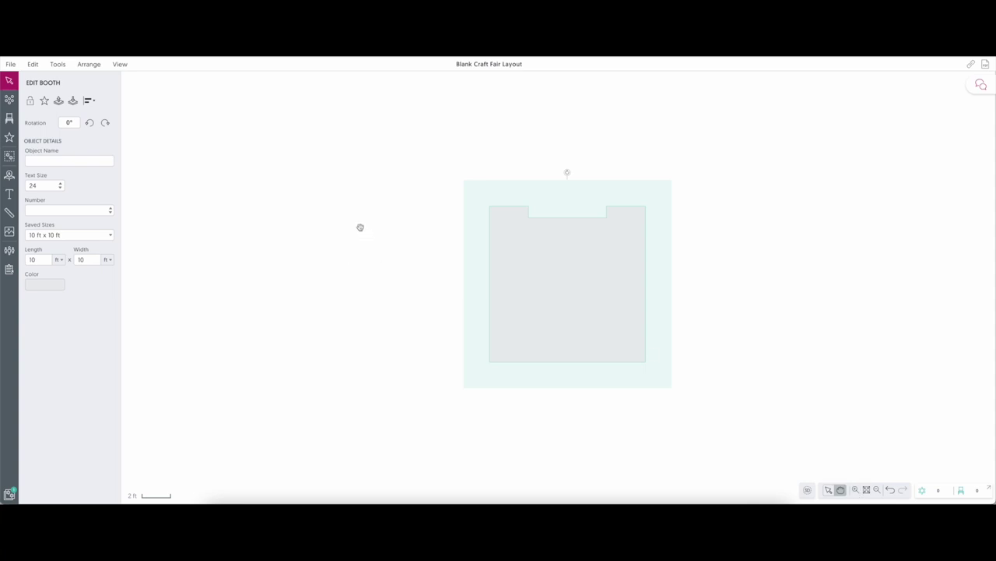
left_click(369, 248)
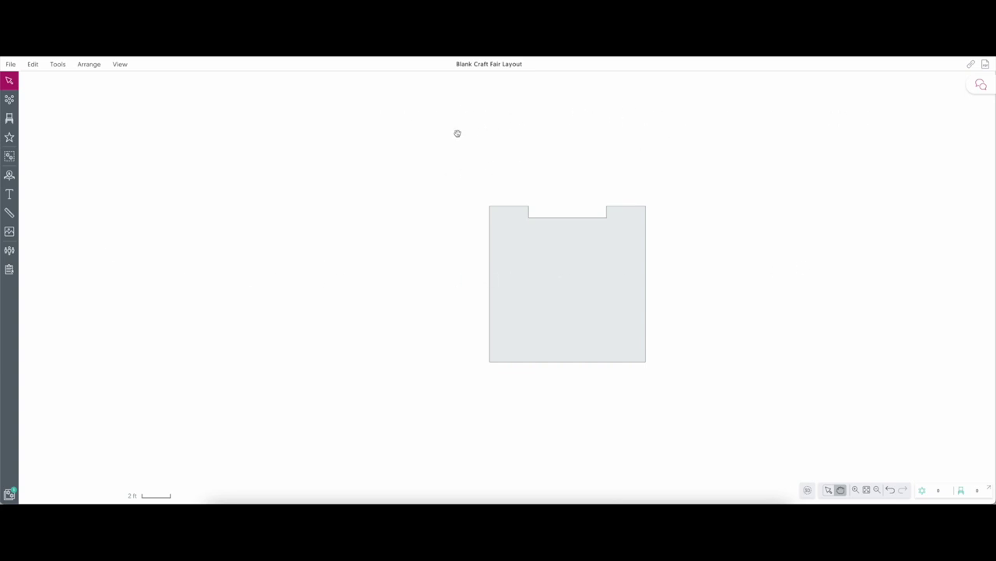
left_click(9, 195)
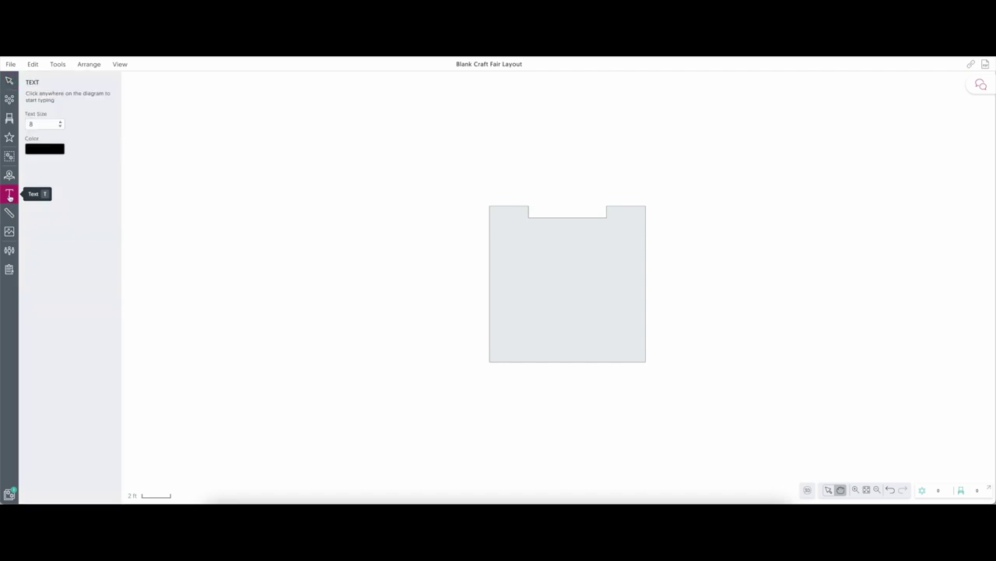
Add a text label reading 'Aisle' just above the booth.
left_click(566, 140)
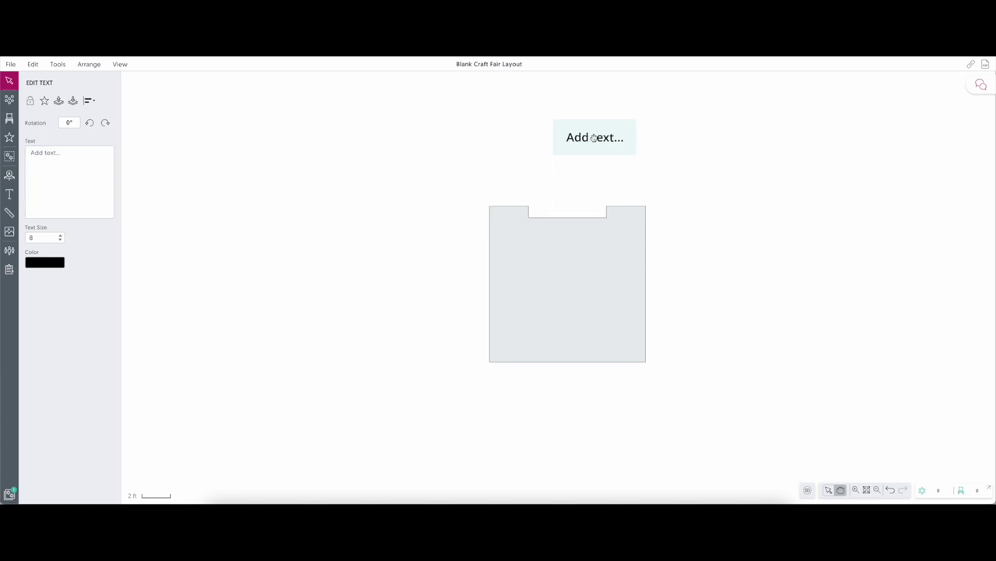
left_click(56, 179)
type("Aisle")
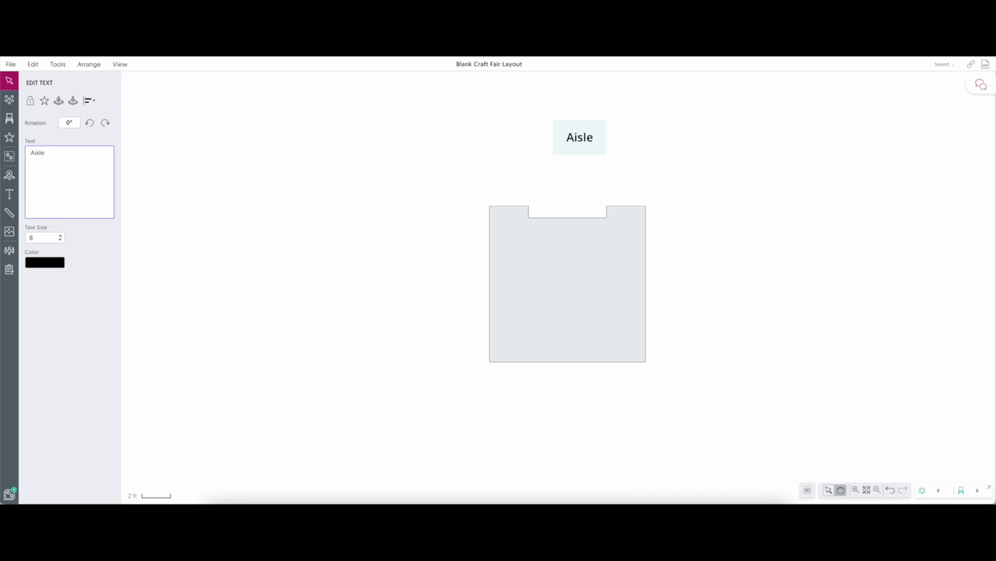
left_click_drag(580, 137, 564, 154)
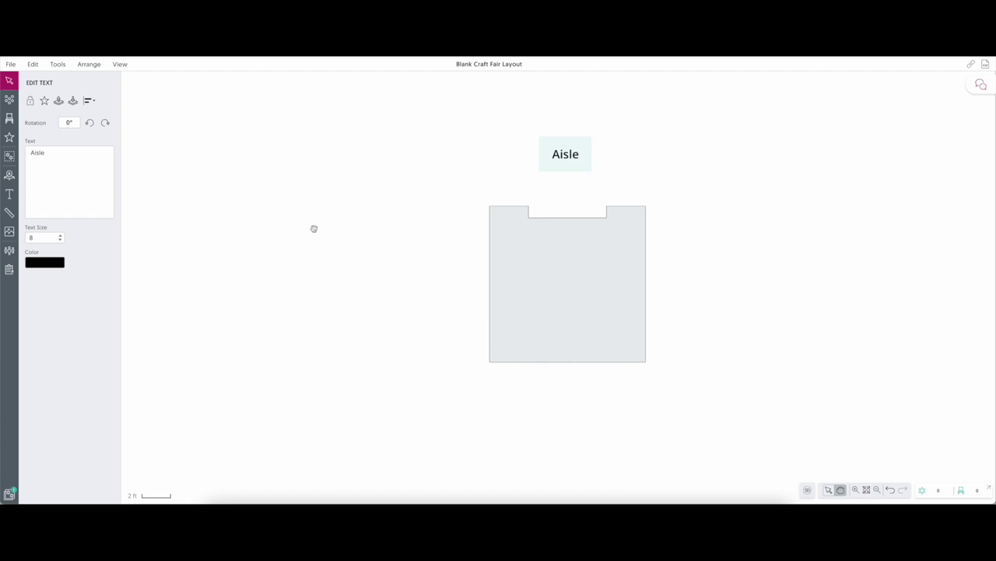
left_click(9, 119)
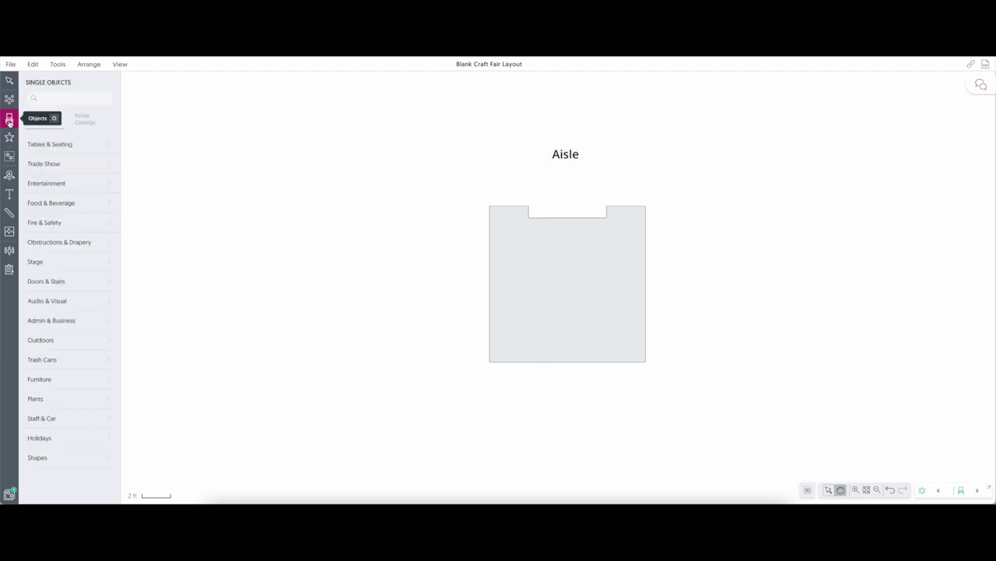
Choose a Tables & Seating rectangle table with the 6 ft x 30 in saved size.
left_click(58, 150)
left_click(58, 152)
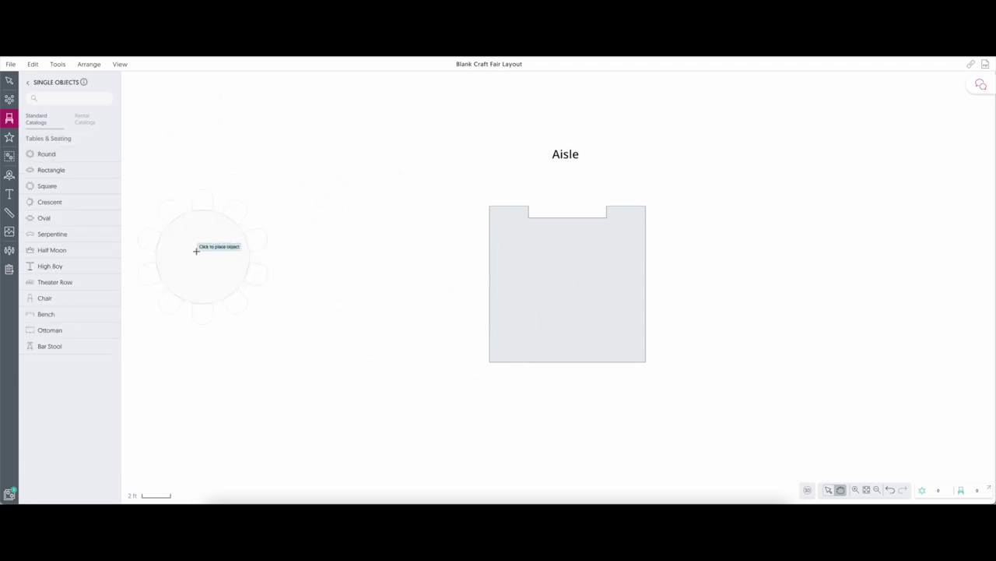
left_click(56, 171)
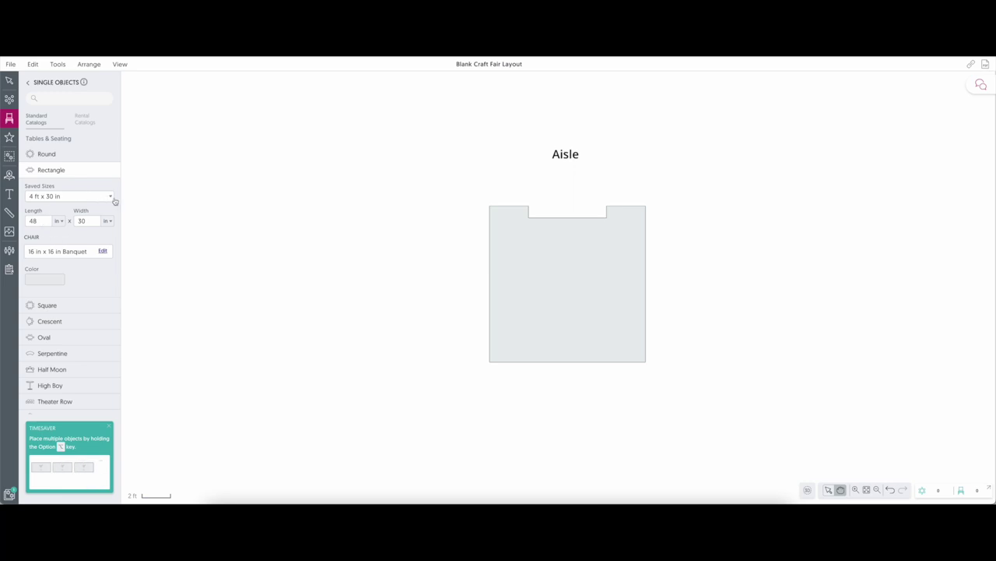
left_click(113, 197)
scroll(88, 226, "down", 1)
scroll(88, 225, "down", 5)
scroll(88, 226, "up", 1)
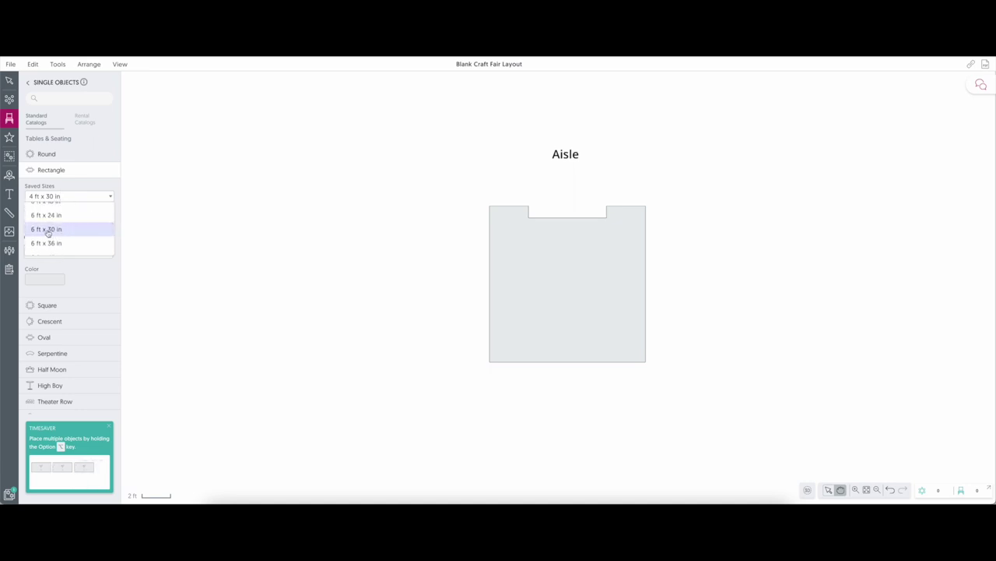
left_click(49, 230)
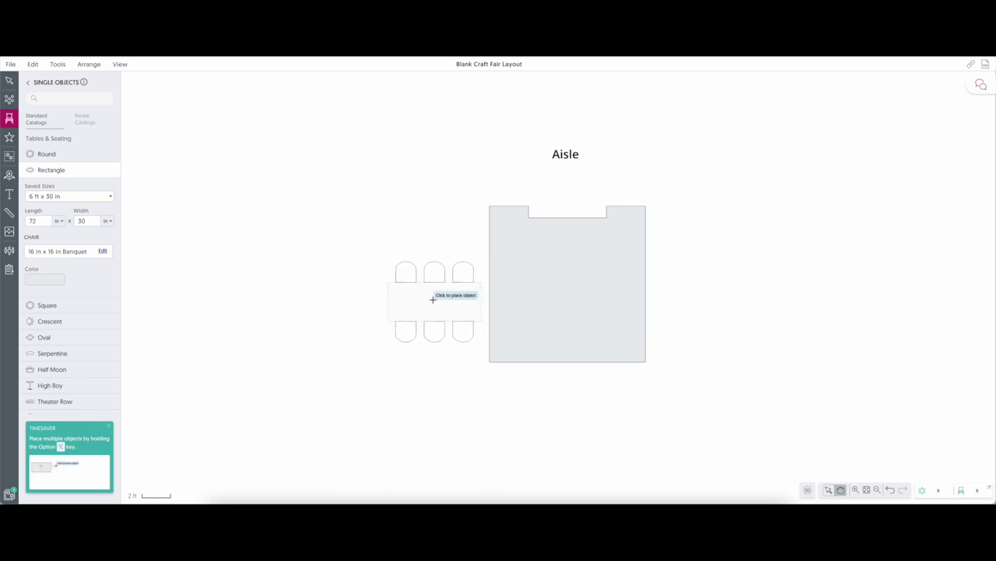
Set the table's chair counts to 0 and place it inside the booth.
left_click(102, 252)
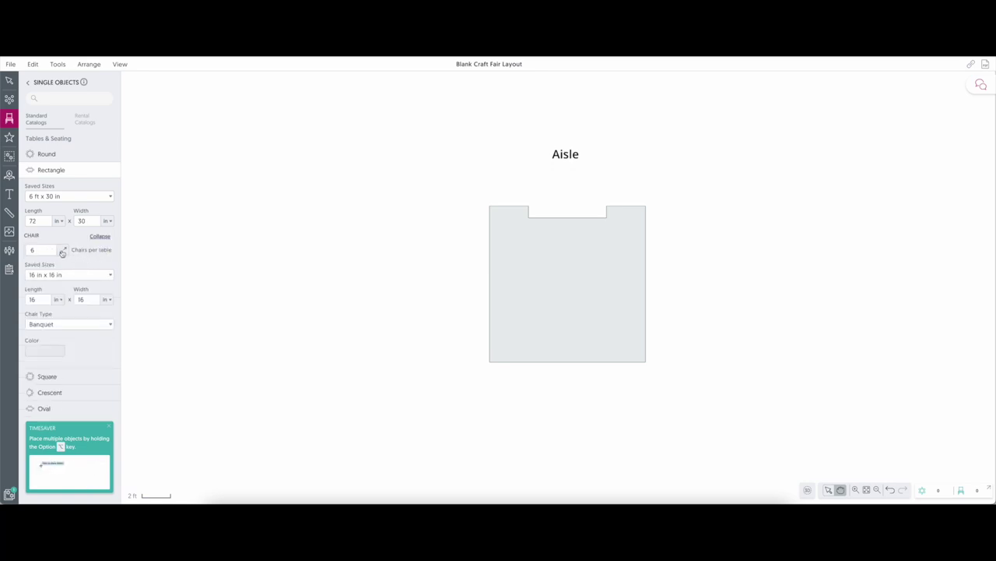
left_click(41, 253)
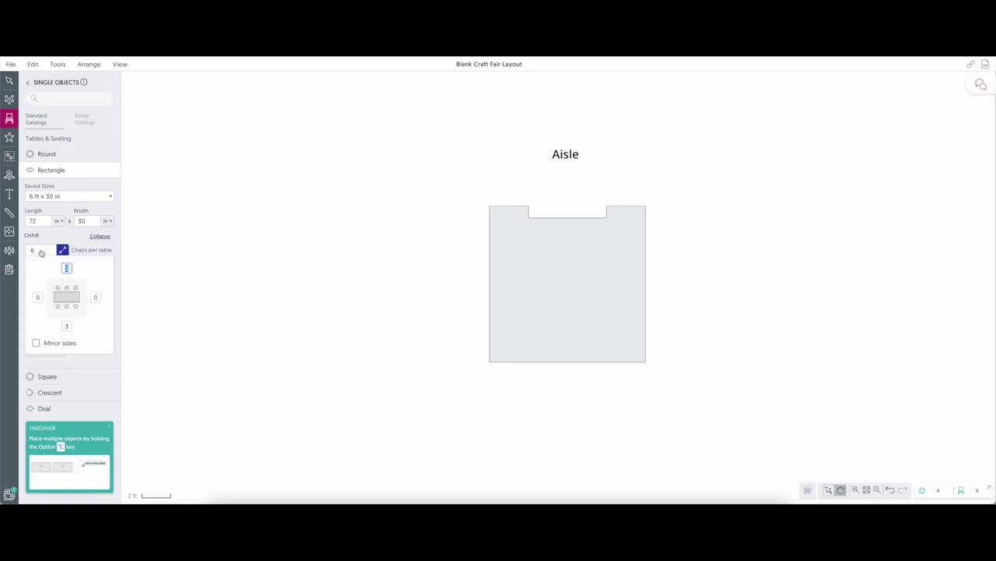
type("0")
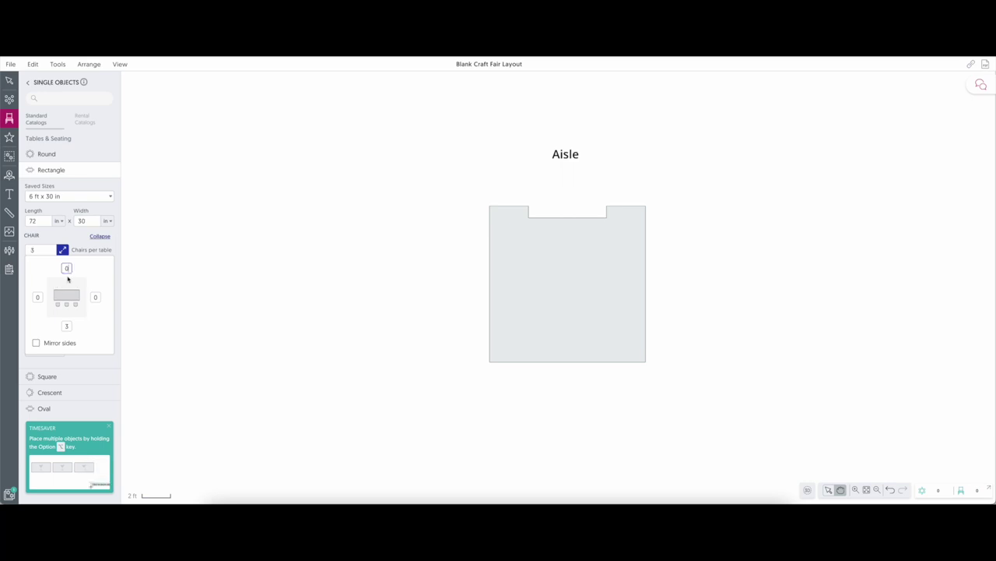
left_click(66, 327)
key("BackSpace")
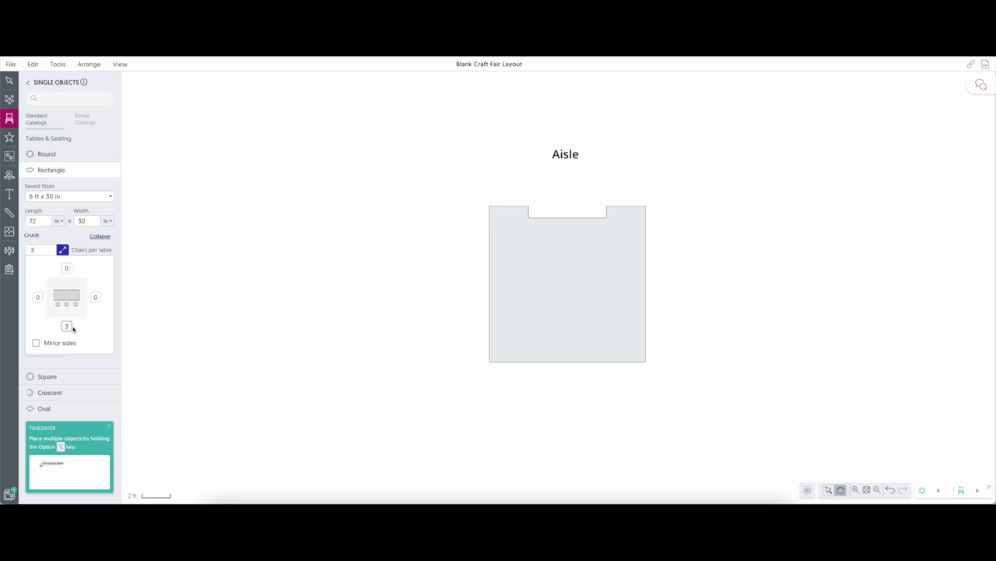
type("0")
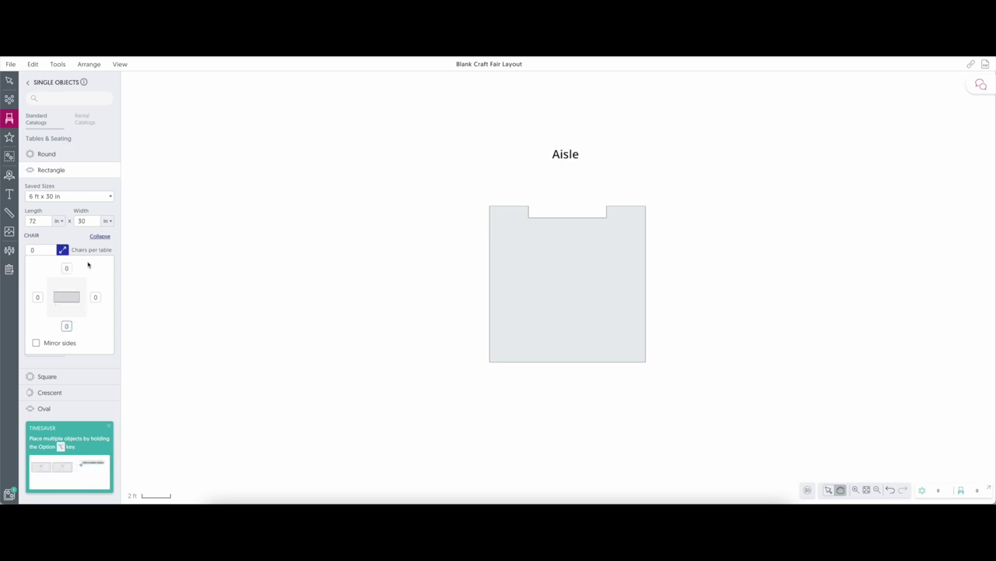
left_click(100, 237)
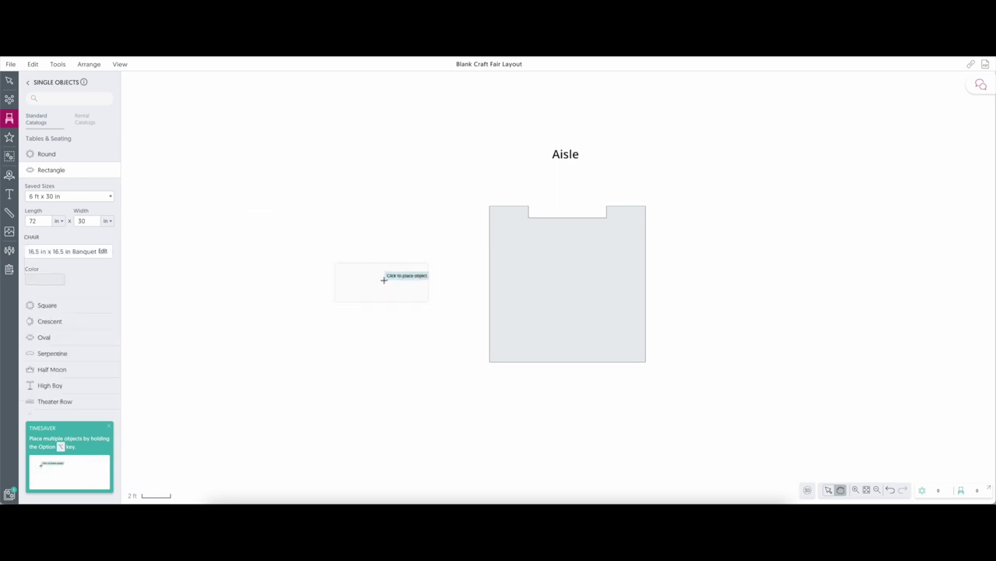
left_click(507, 286)
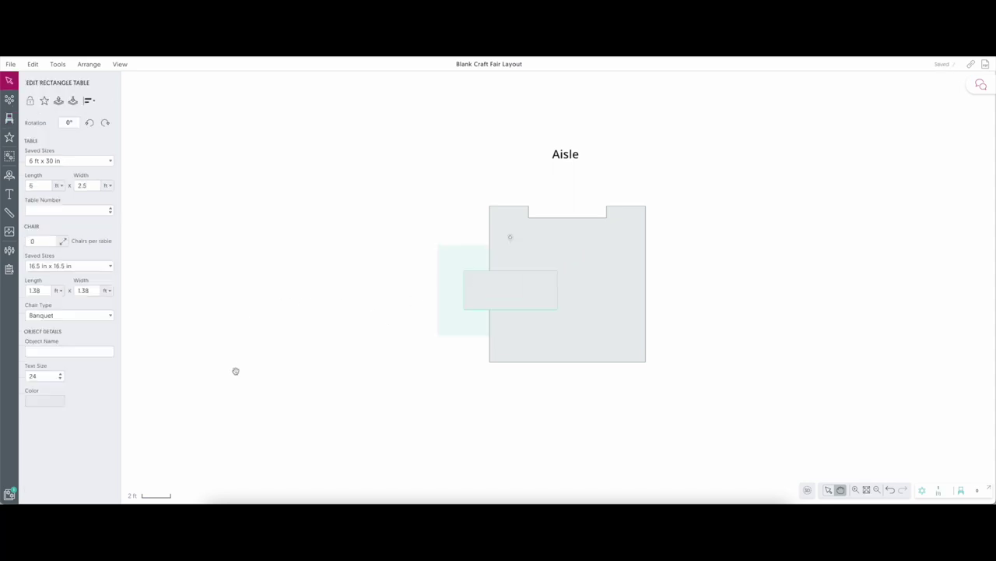
Colour the rectangle table teal and rotate it 90° along the booth's left edge.
left_click(58, 404)
left_click(70, 368)
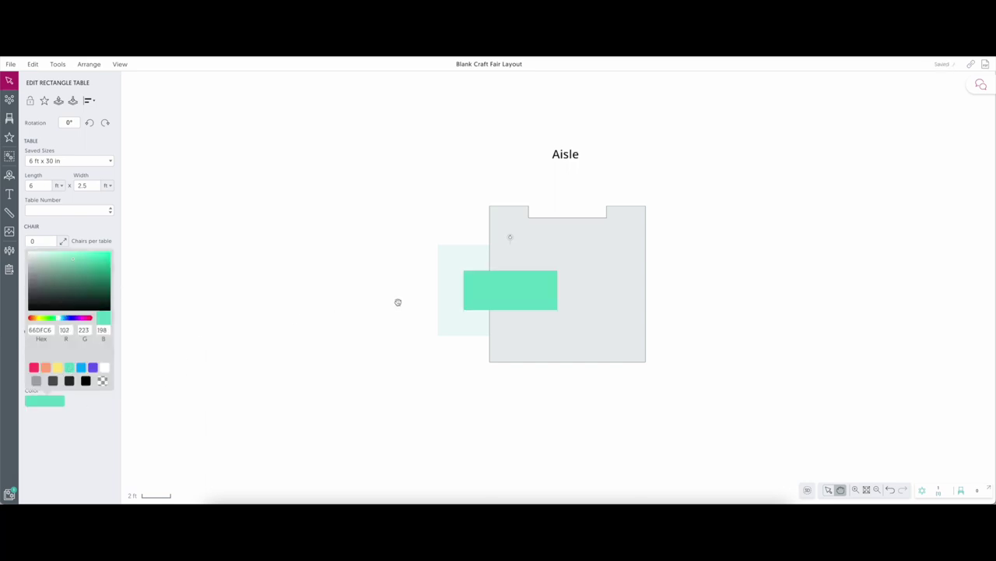
mouse_move(513, 238)
left_mouse_down()
mouse_move(554, 258)
mouse_move(555, 290)
mouse_move(518, 273)
mouse_move(517, 251)
mouse_move(585, 277)
mouse_move(633, 315)
mouse_move(541, 249)
mouse_move(515, 250)
left_mouse_up()
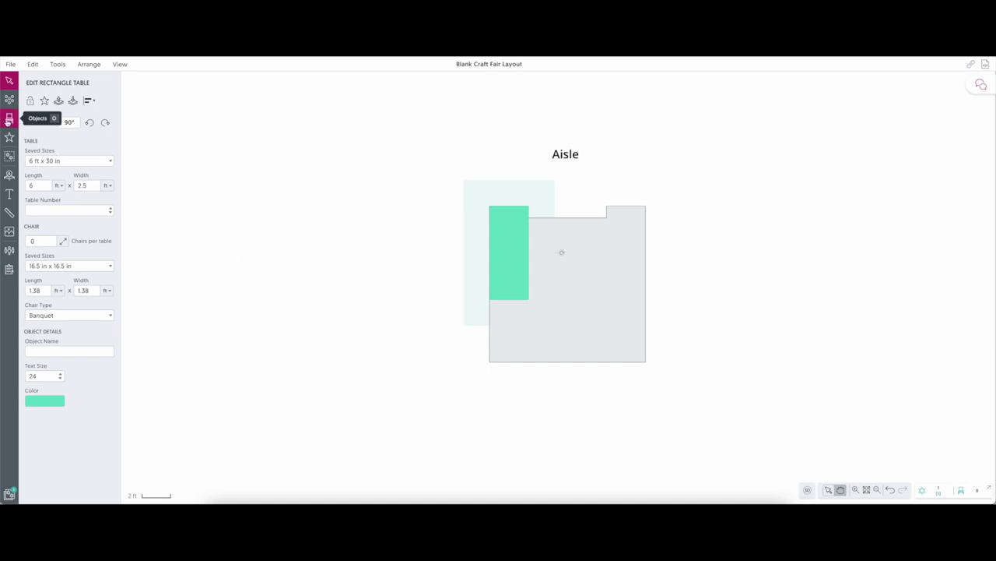
left_click(8, 120)
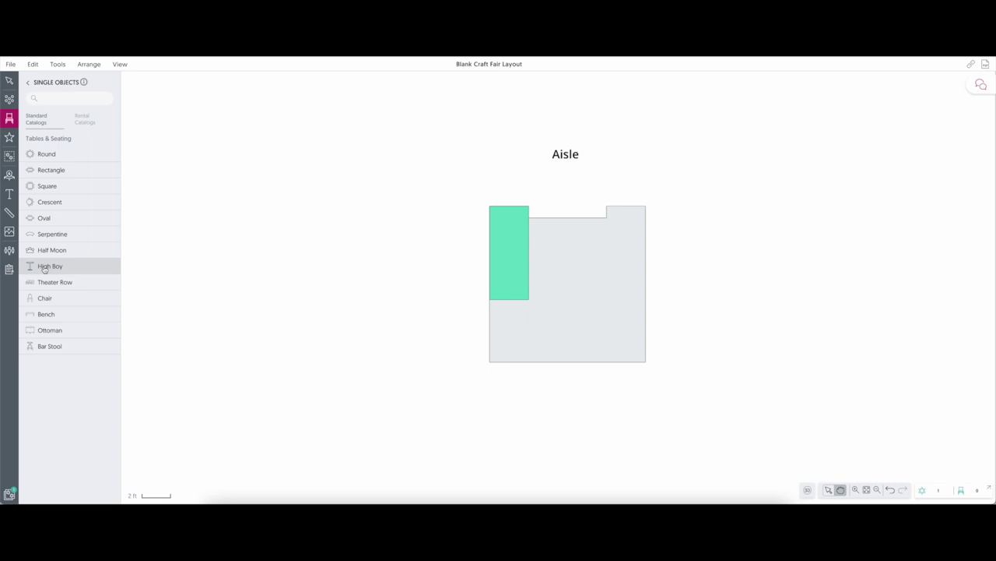
Place a 30 in high-boy table in the booth's lower area and colour it blue.
left_click(66, 272)
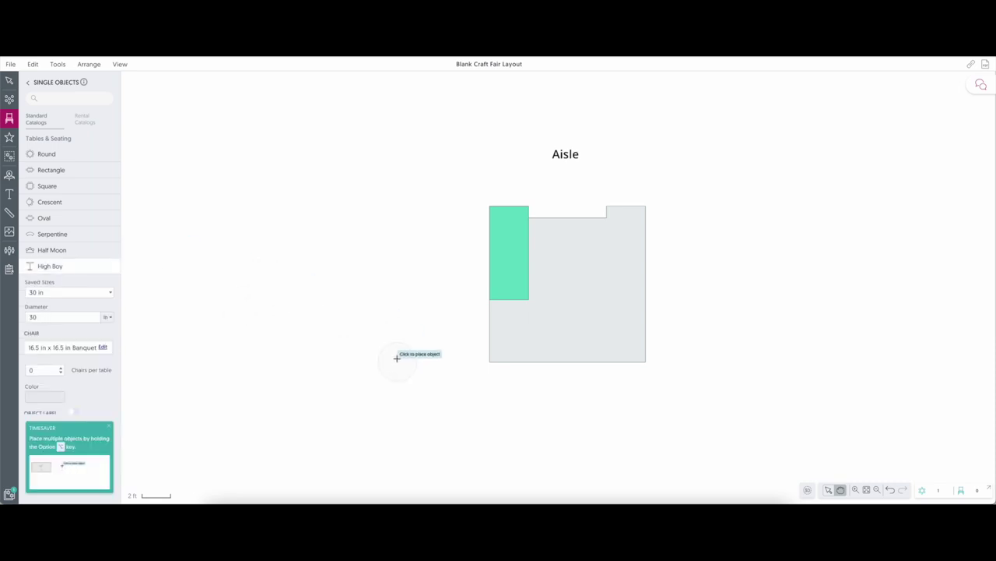
left_click(524, 325)
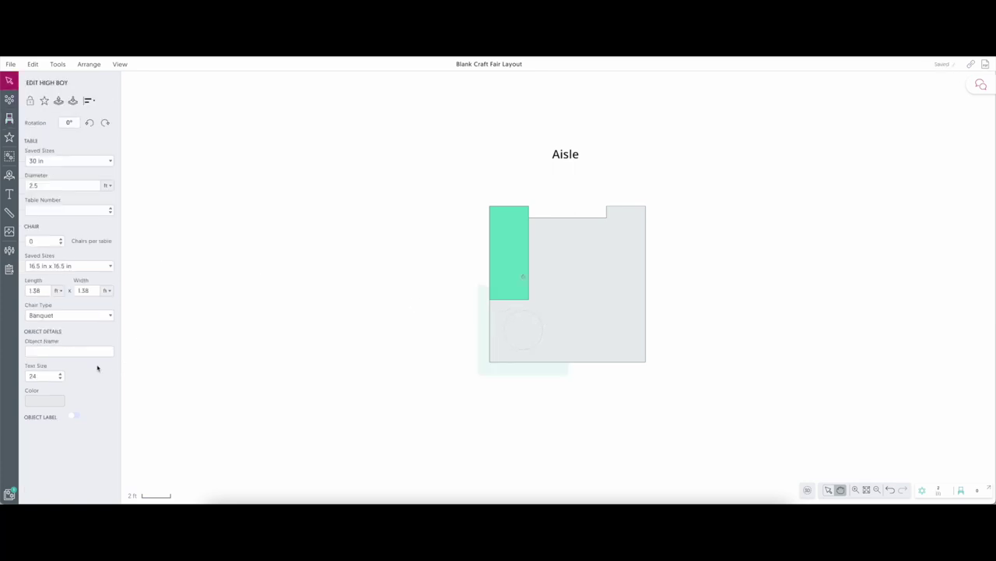
left_click(43, 401)
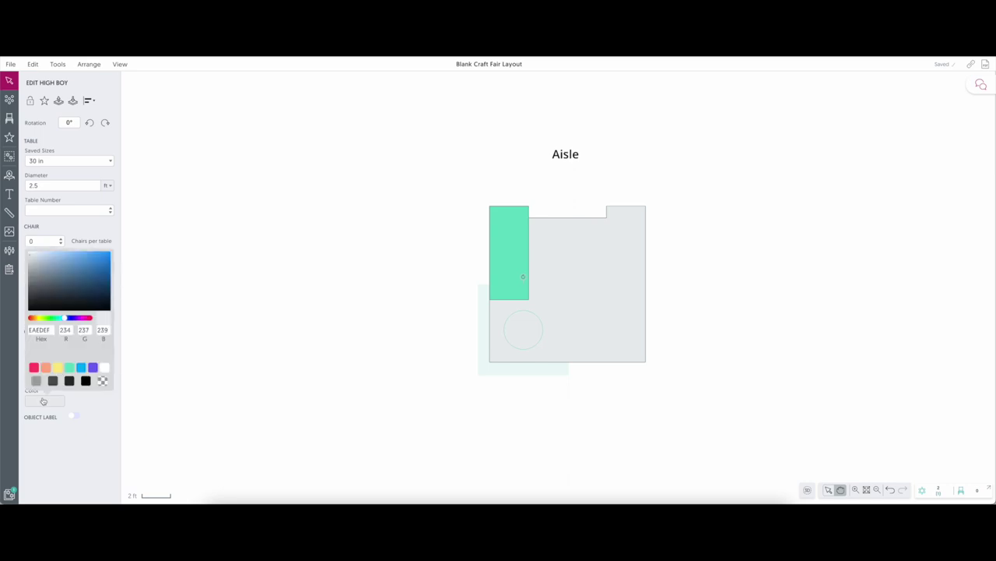
left_click(80, 368)
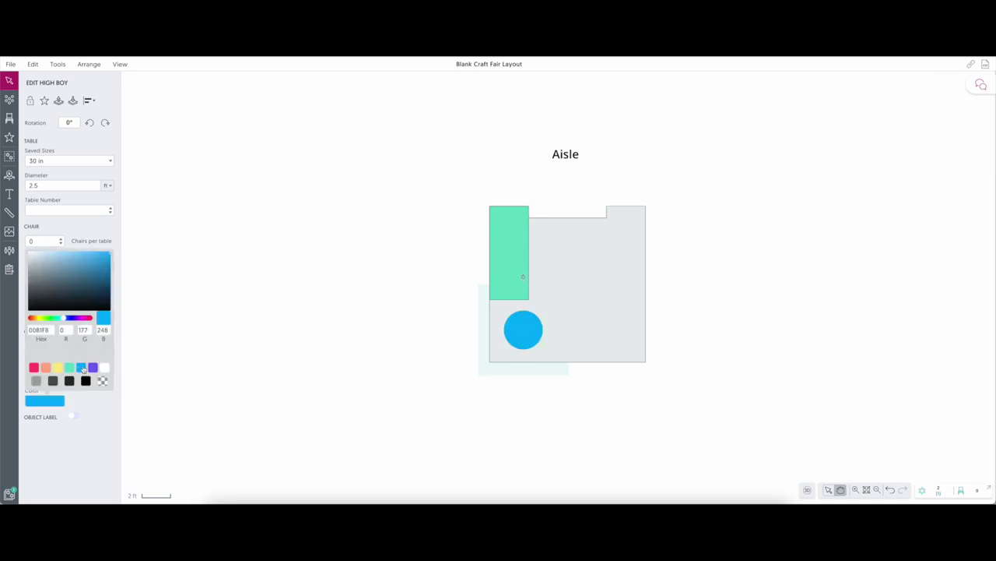
left_click(324, 285)
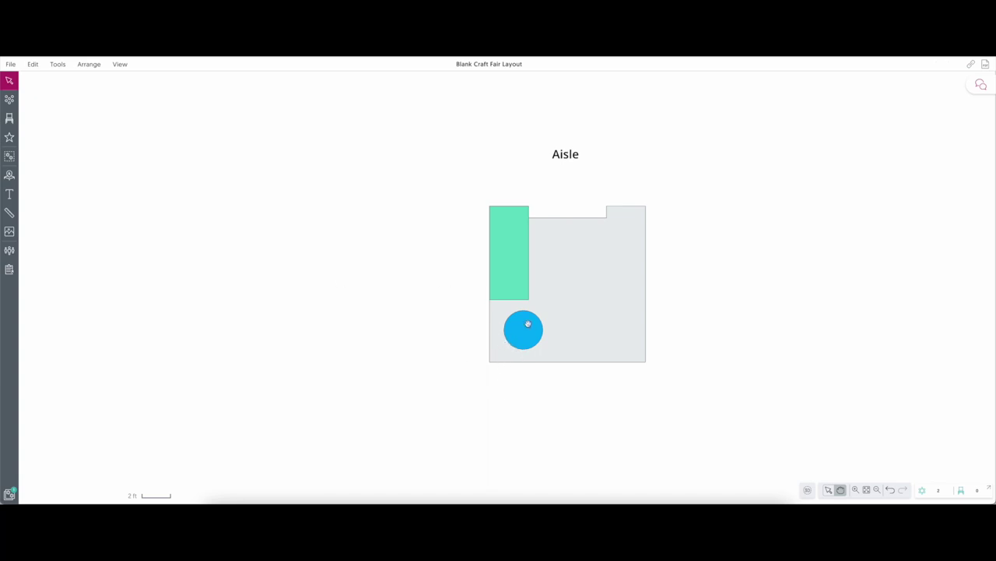
left_click_drag(524, 334, 526, 325)
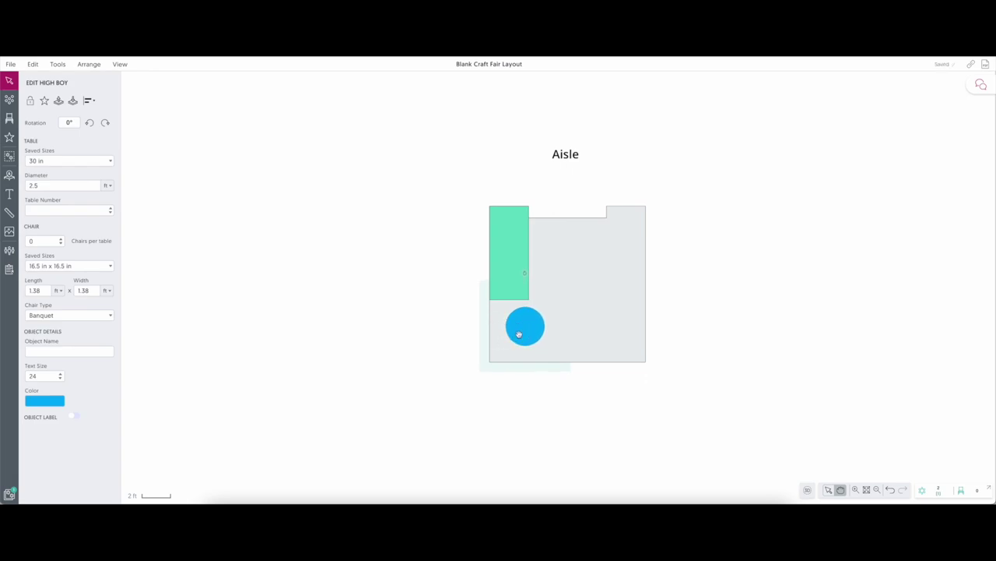
Slide the blue high-boy into the booth's lower-left corner, below the teal table.
left_click_drag(537, 327, 521, 329)
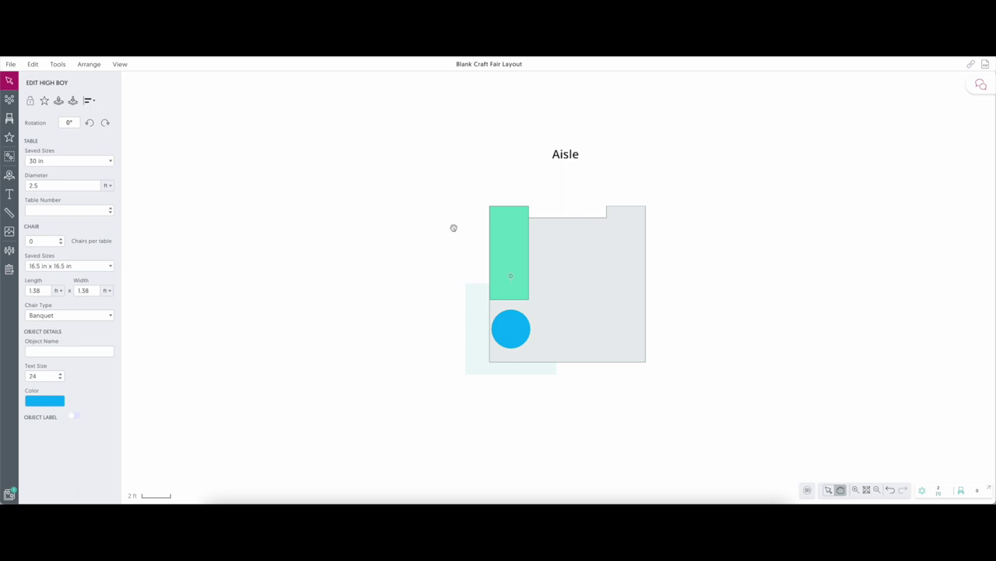
scroll(585, 332, "down", 1)
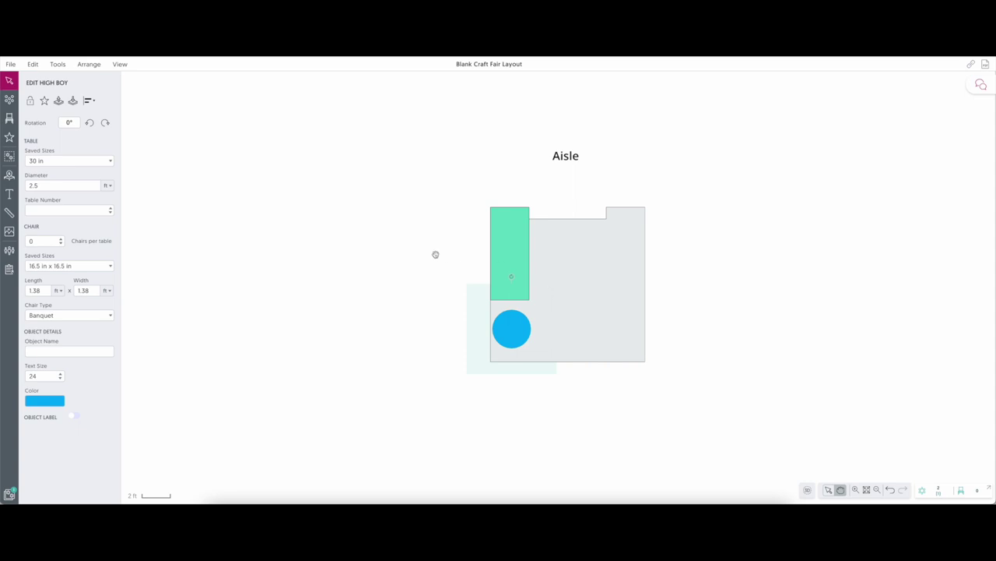
left_click_drag(435, 254, 394, 247)
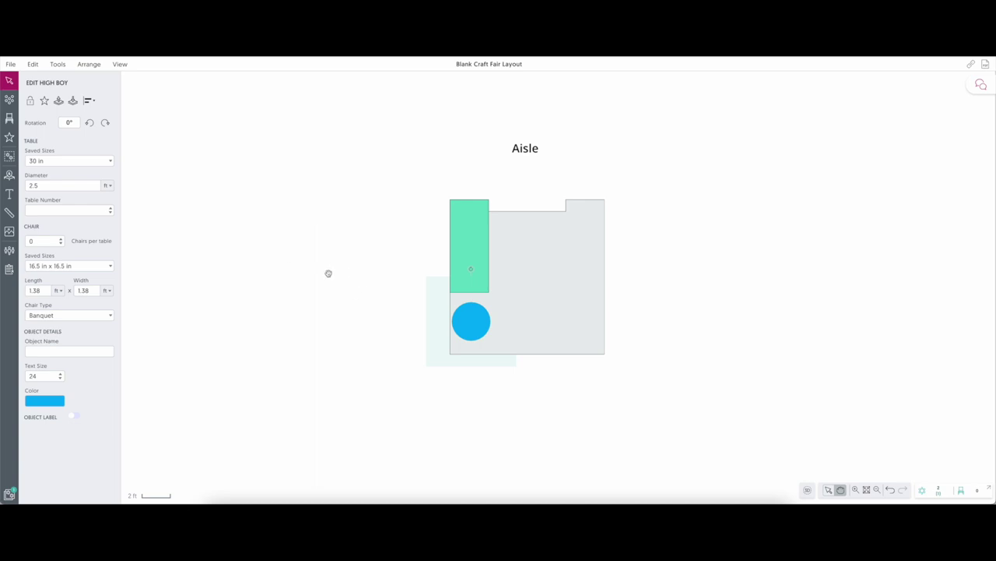
Paste a copy of the 'Aisle' label and move it to the left of the booth.
right_click(533, 281)
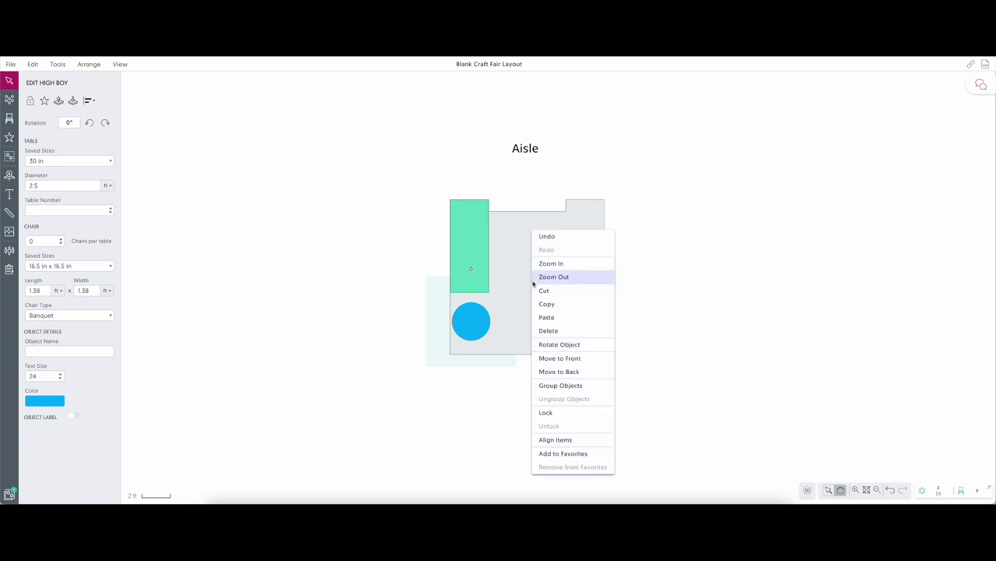
left_click(514, 310)
right_click(574, 206)
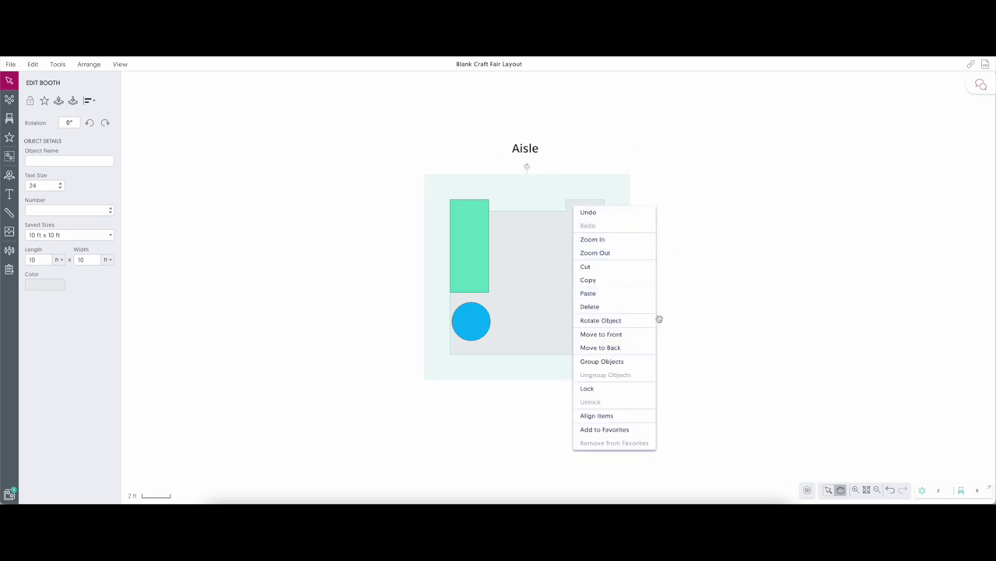
key("Escape")
left_click(536, 148)
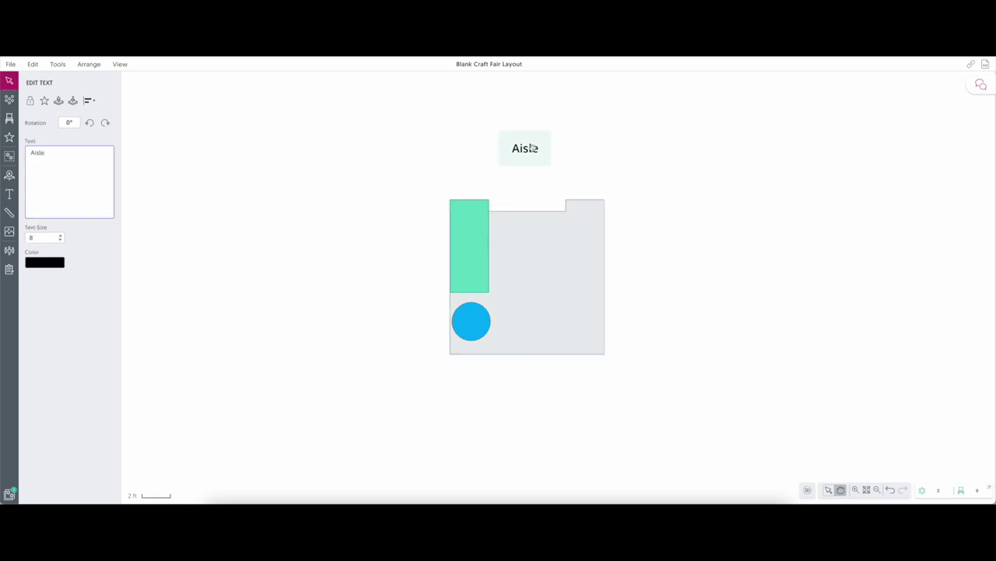
key("ctrl+v")
left_click_drag(393, 272, 383, 281)
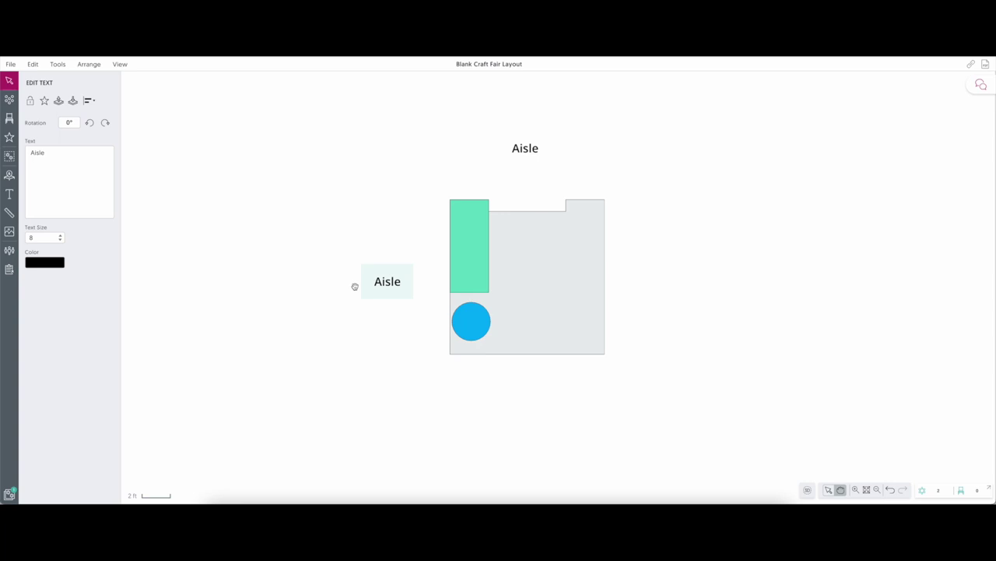
Resize the booth to 20 ft x 10 ft using its saved sizes.
left_click(540, 280)
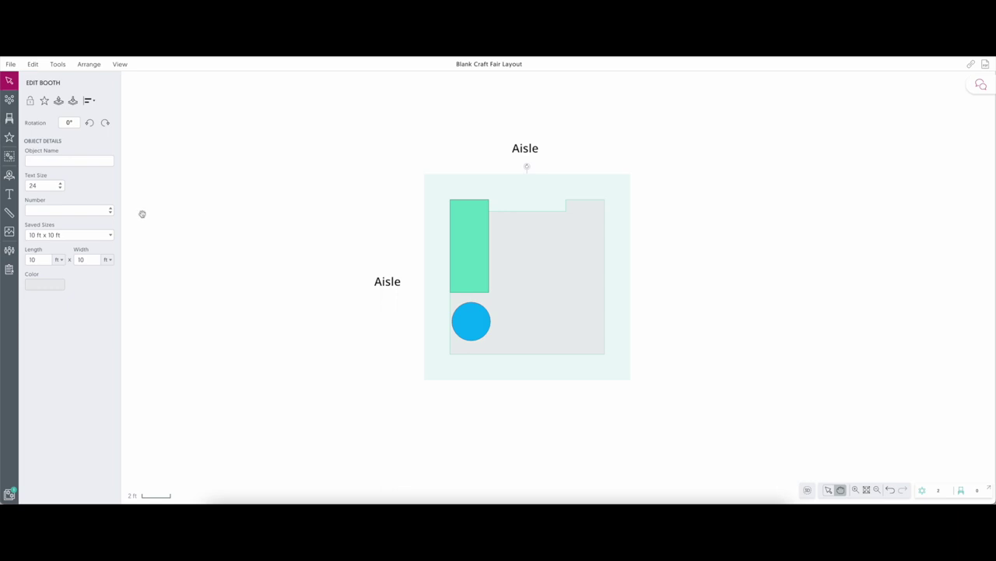
left_click(98, 233)
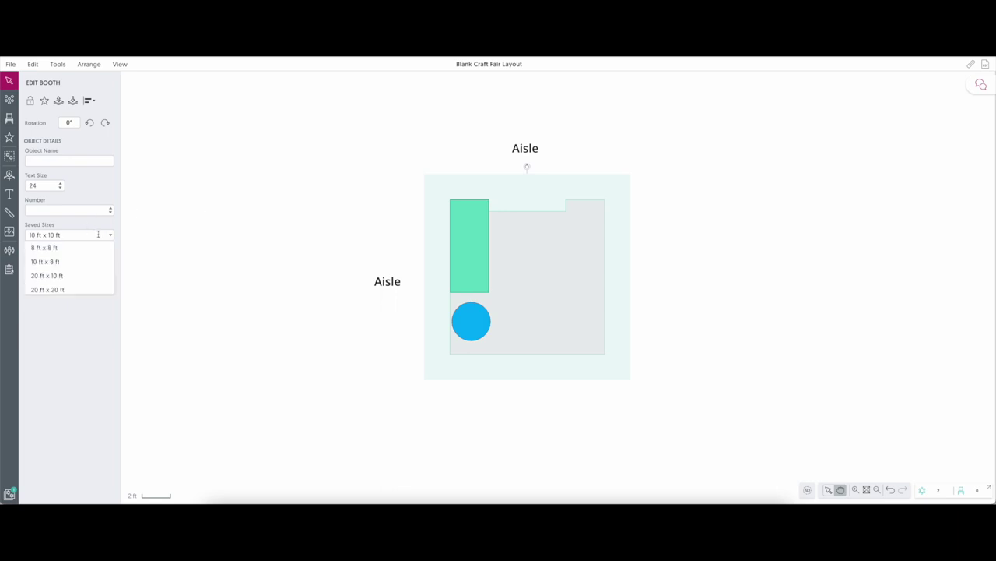
left_click(63, 275)
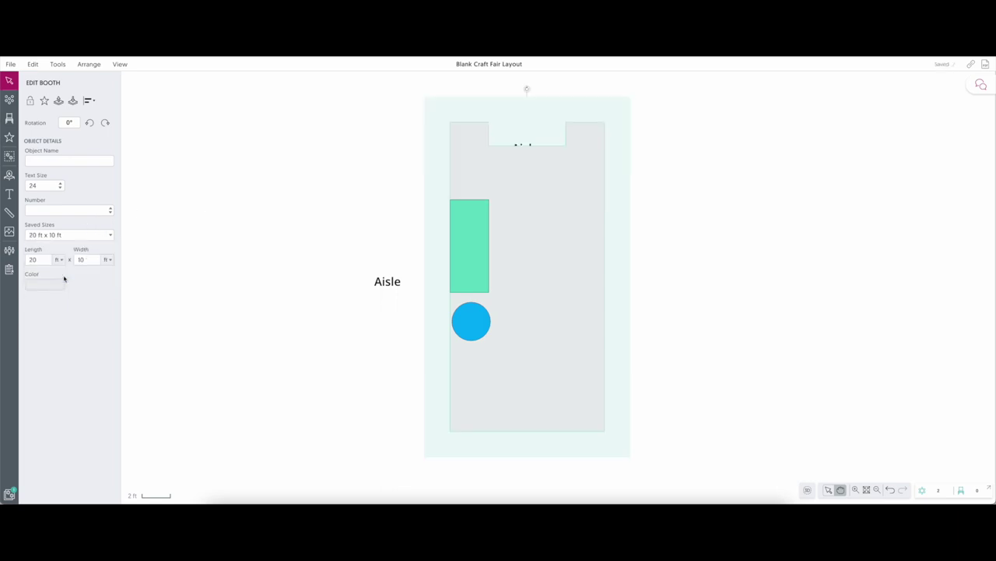